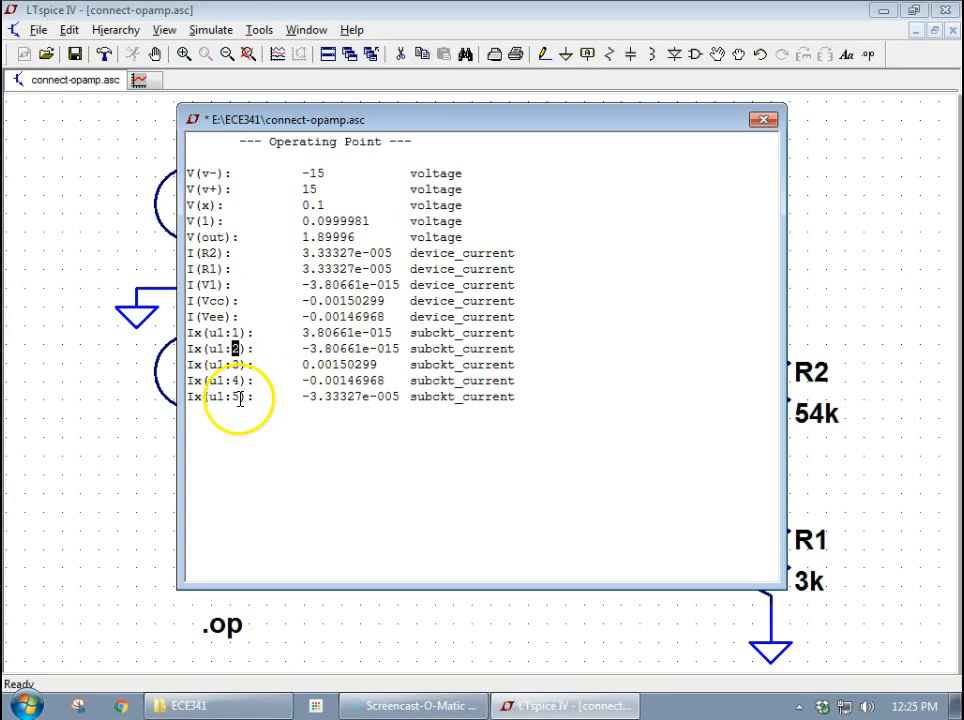
- Close the operating point results and inspect the symbol file behind op-amp U1, closing it when done
left_click(253, 345)
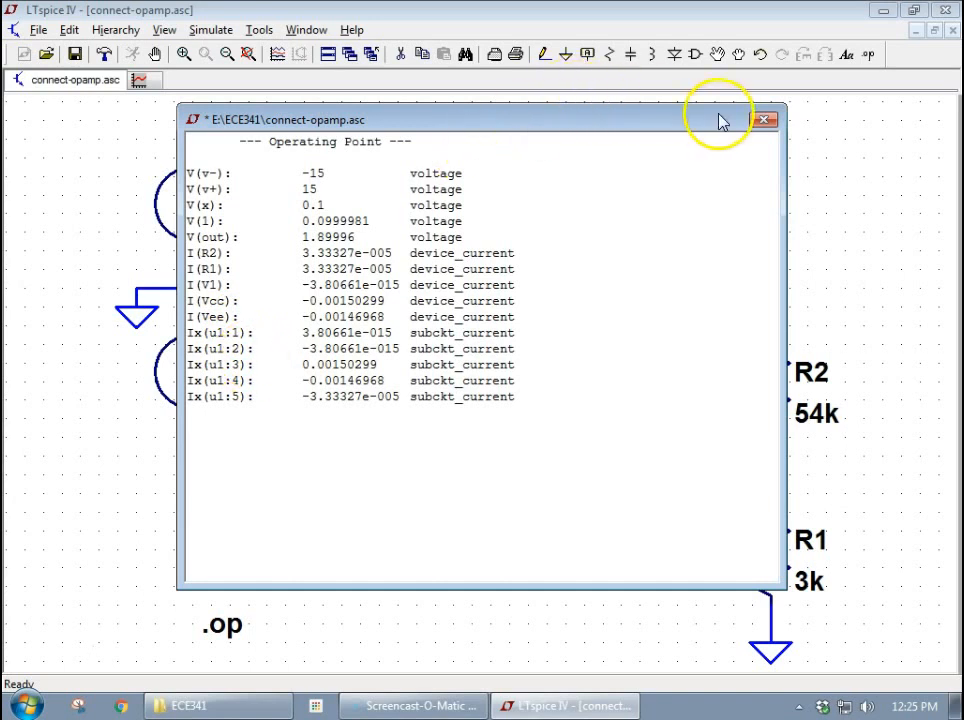
left_click(763, 119)
right_click(657, 251)
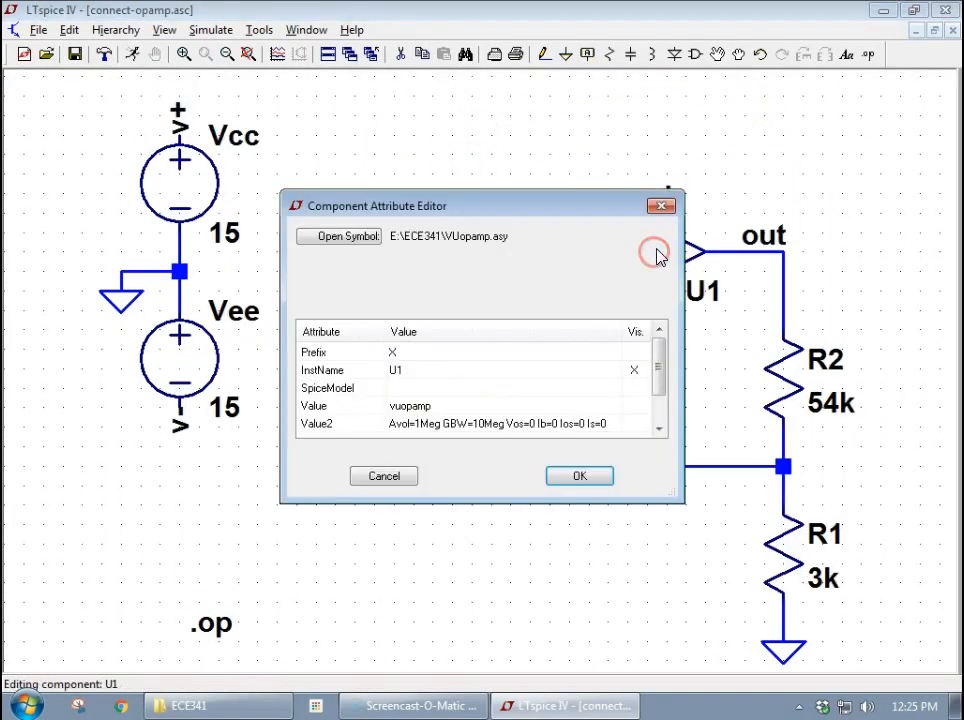
left_click(376, 238)
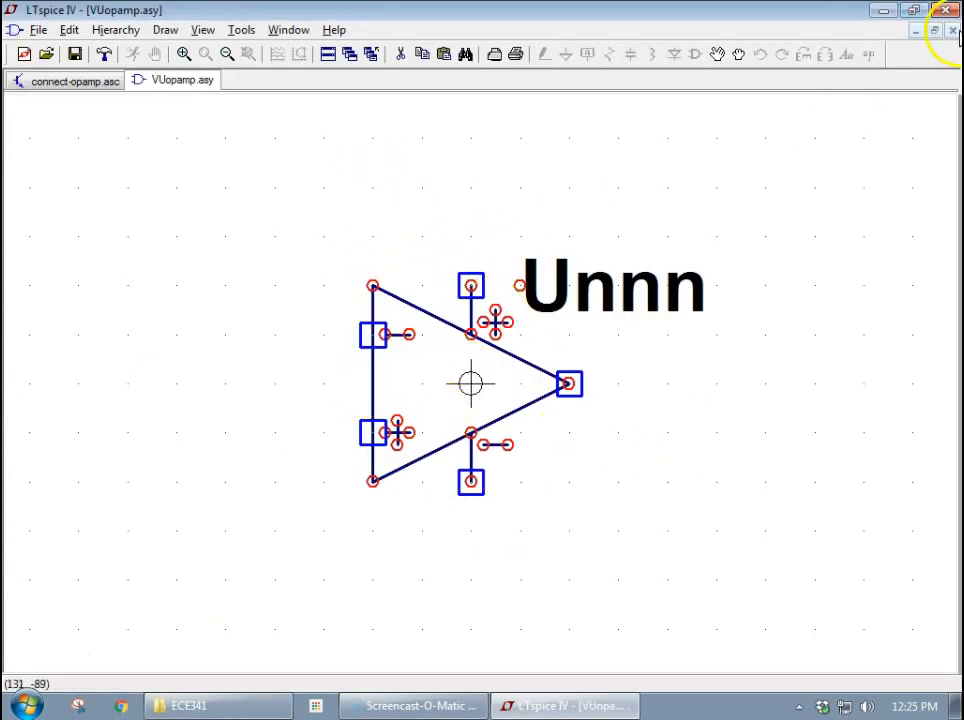
left_click(952, 31)
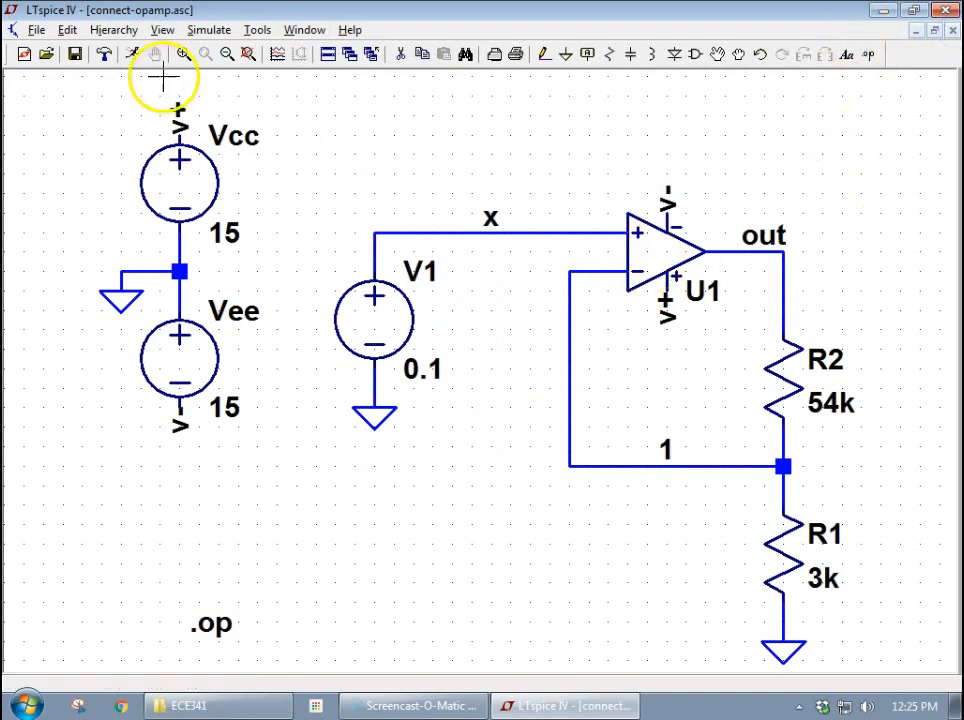
- Display the SPICE netlist beside the op-amp and compare the XU1 line's node order with U1's pins in the schematic
left_click(72, 30)
mouse_move(163, 33)
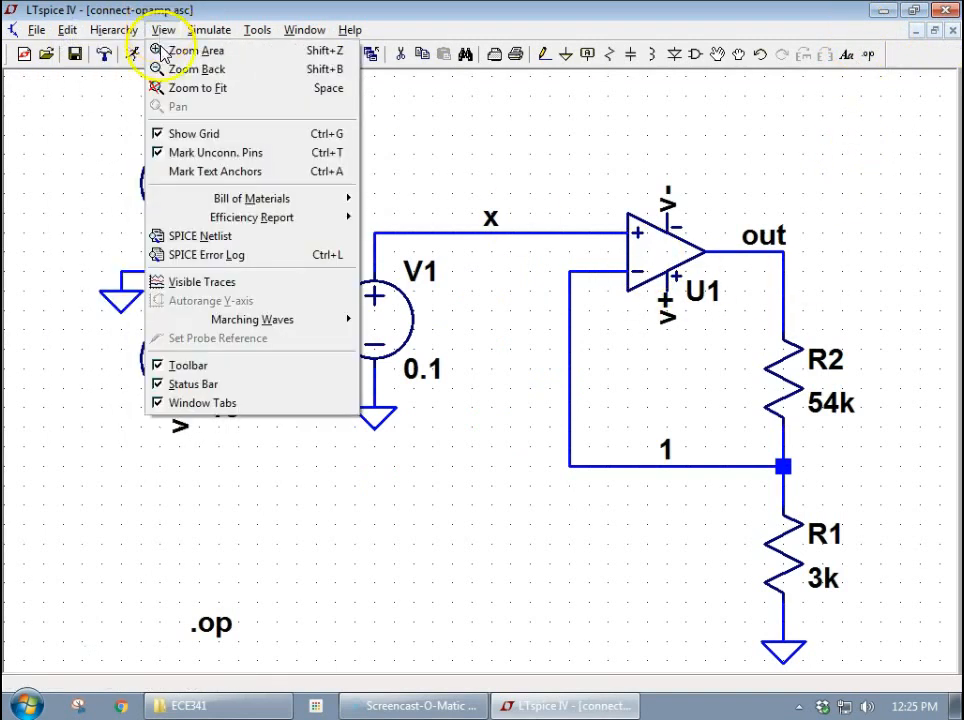
left_click(228, 239)
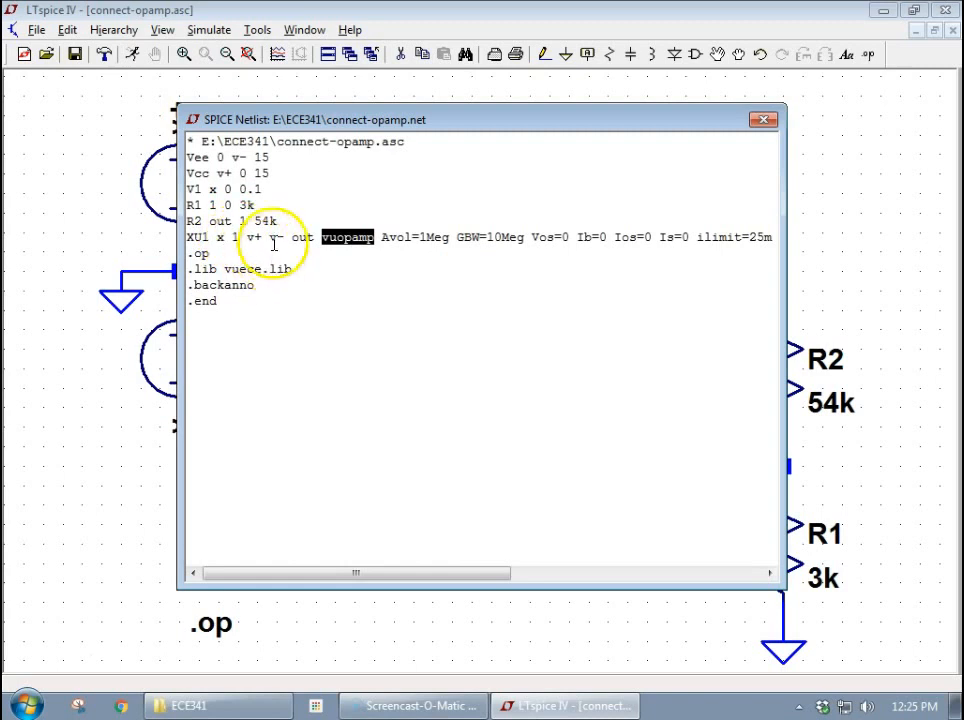
double_click(221, 237)
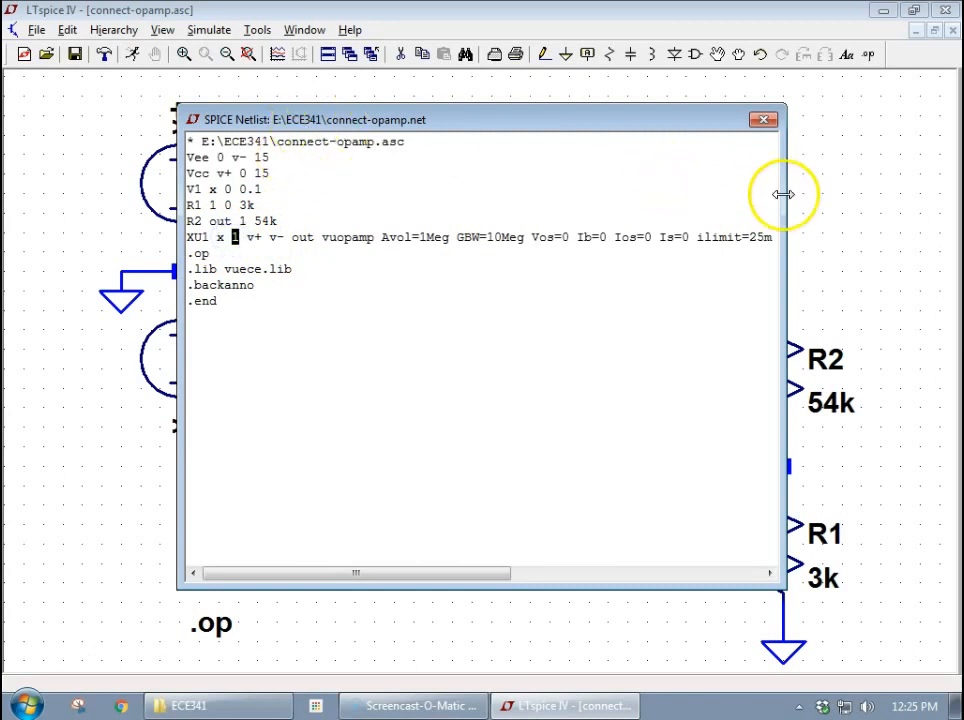
left_click_drag(782, 192, 526, 190)
left_click_drag(478, 133, 307, 163)
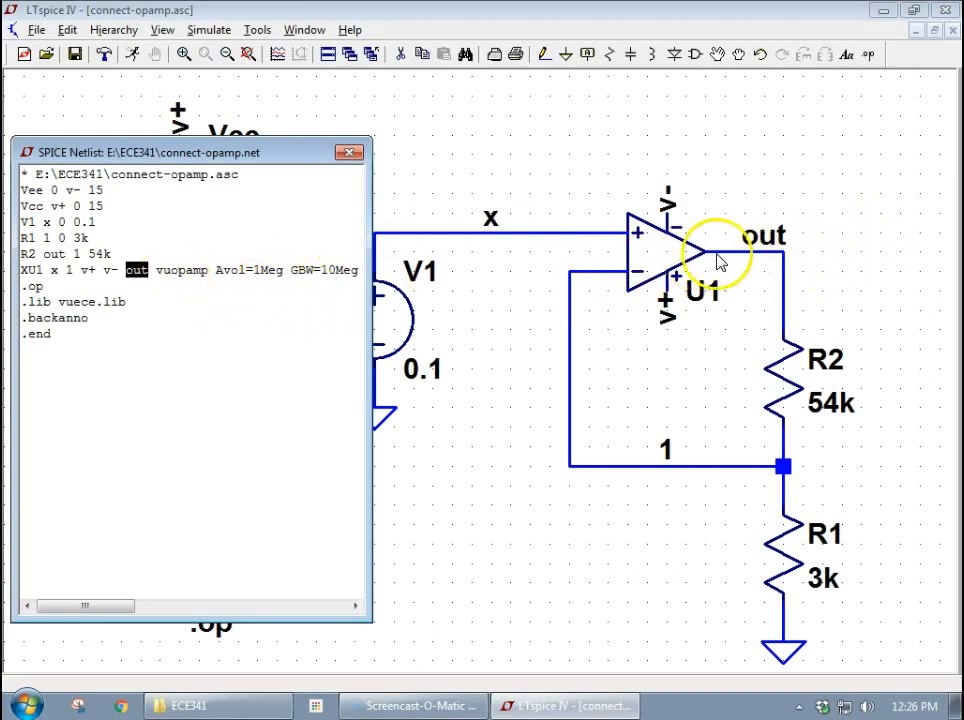
left_click(350, 154)
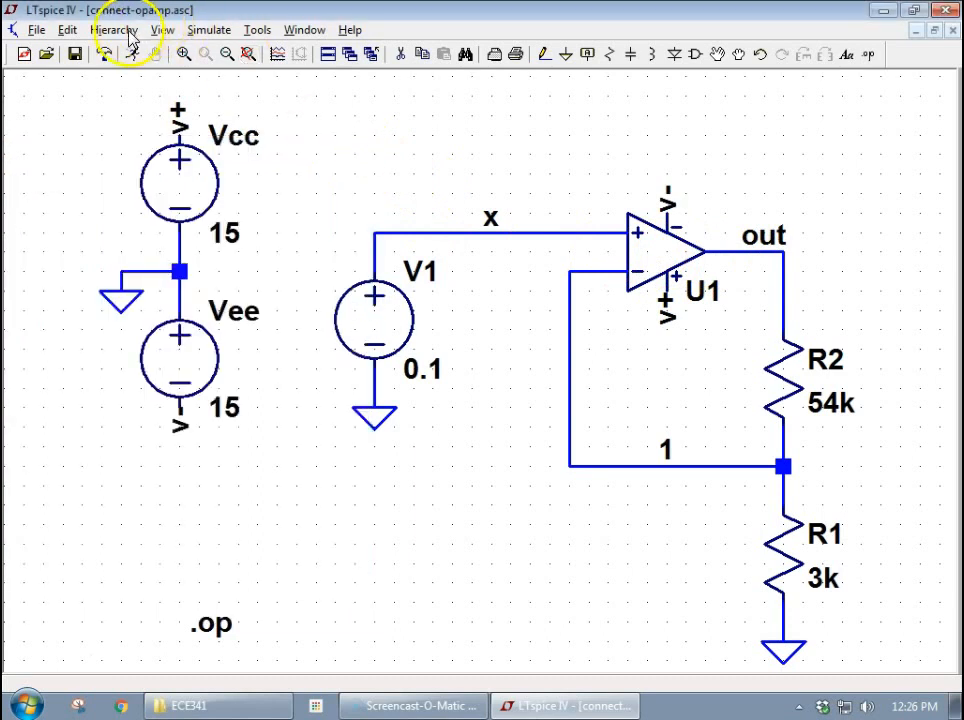
- Review the SPICE error log of the op-amp circuit and close it
left_click(158, 31)
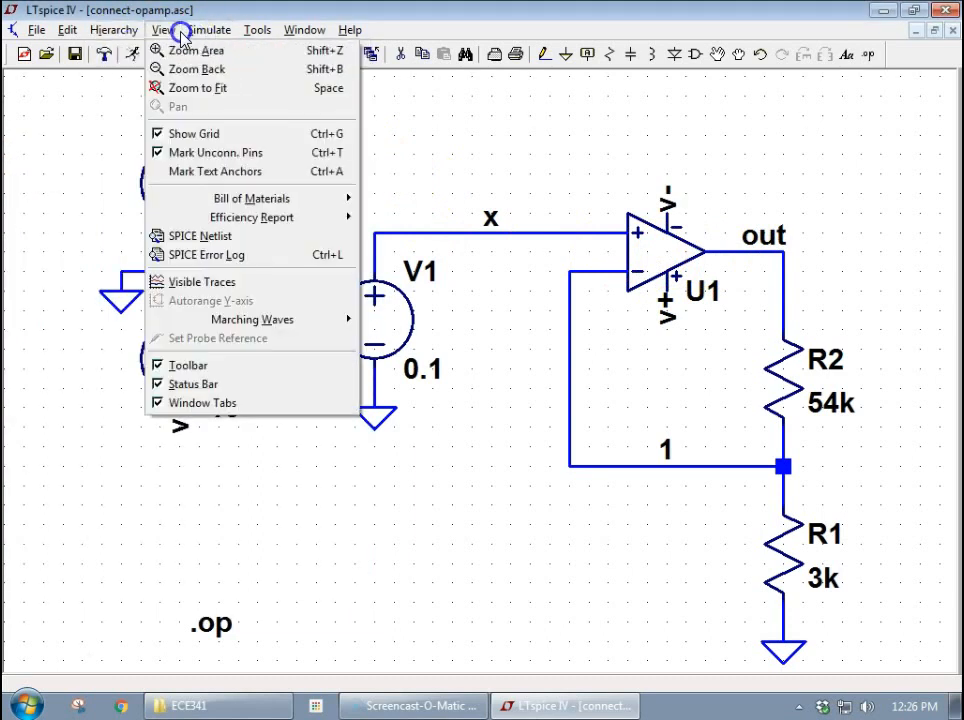
left_click(215, 255)
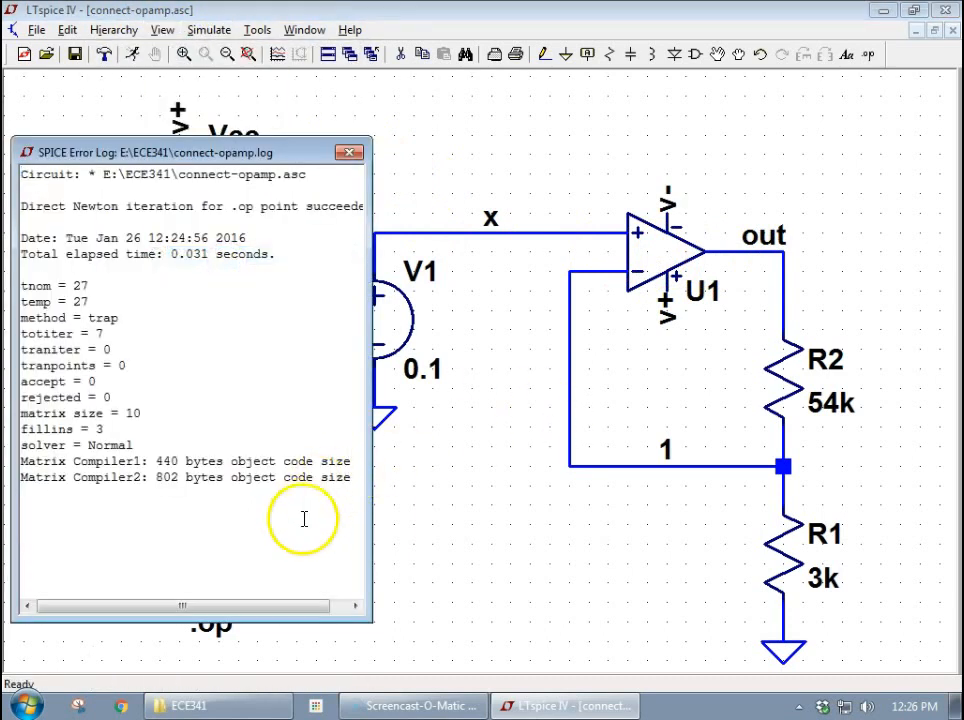
left_click(350, 153)
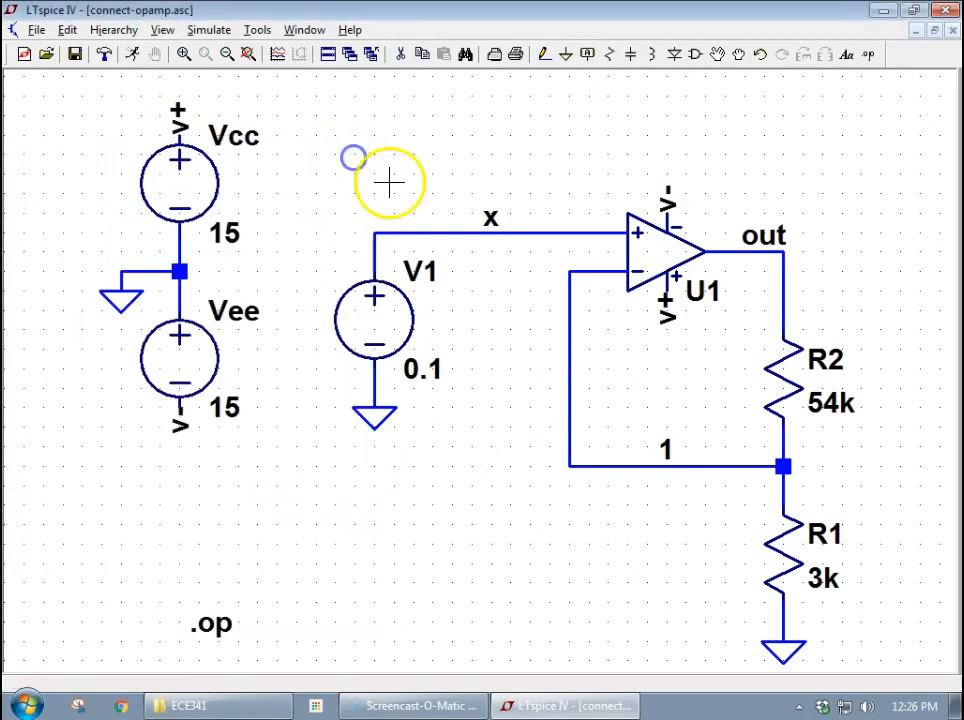
- Run the operating point simulation, place the results beside the op-amp, and examine U1's subcircuit pin currents
left_click(130, 60)
left_click_drag(308, 168, 418, 131)
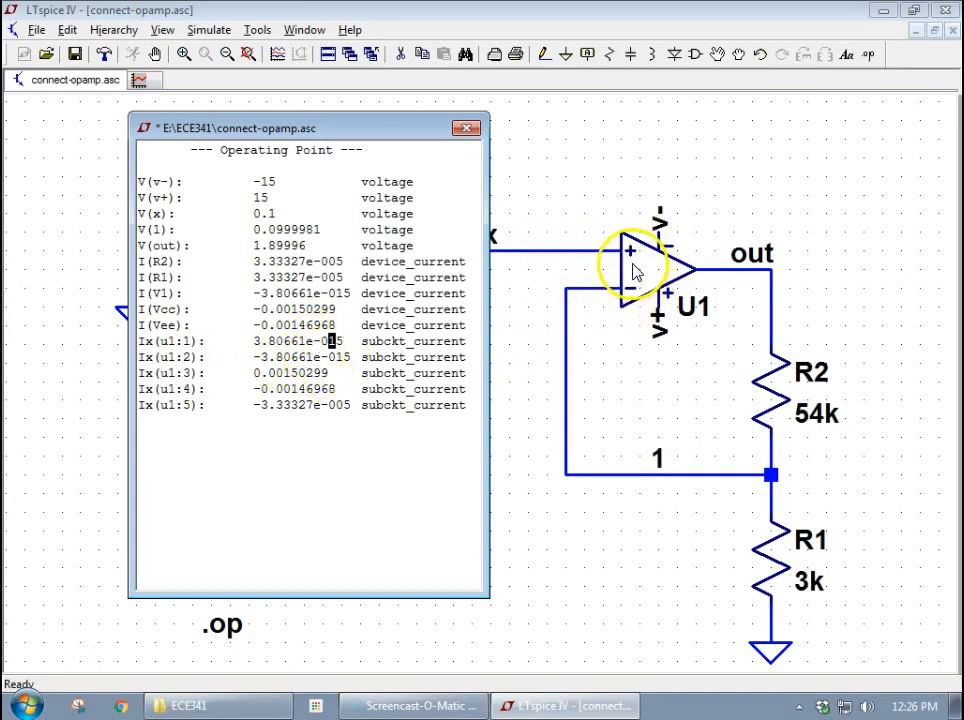
left_click(262, 409)
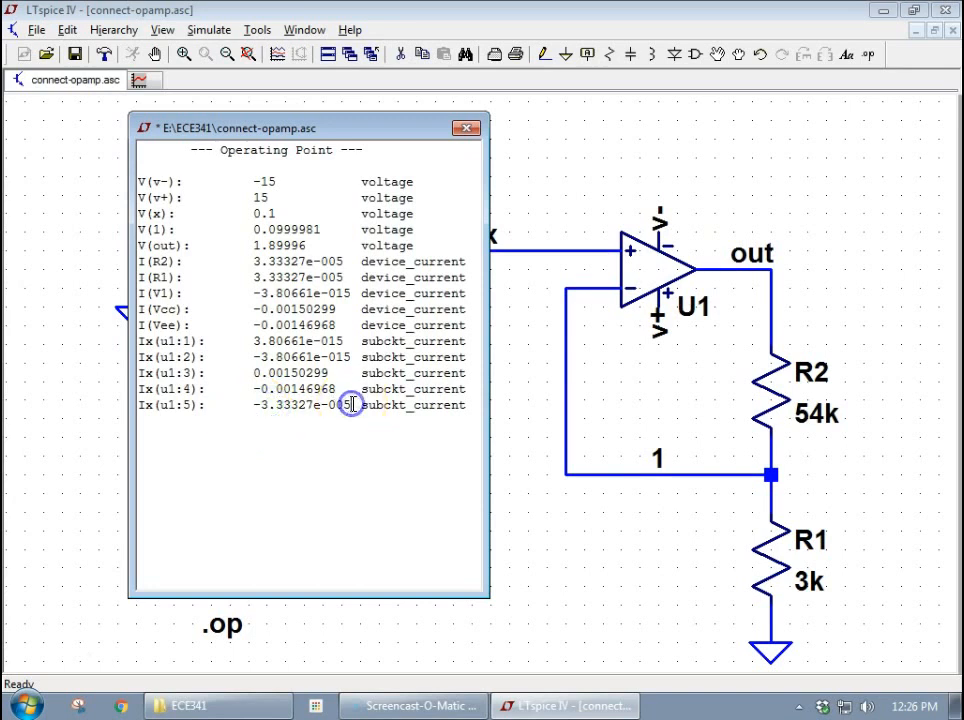
left_click(274, 407)
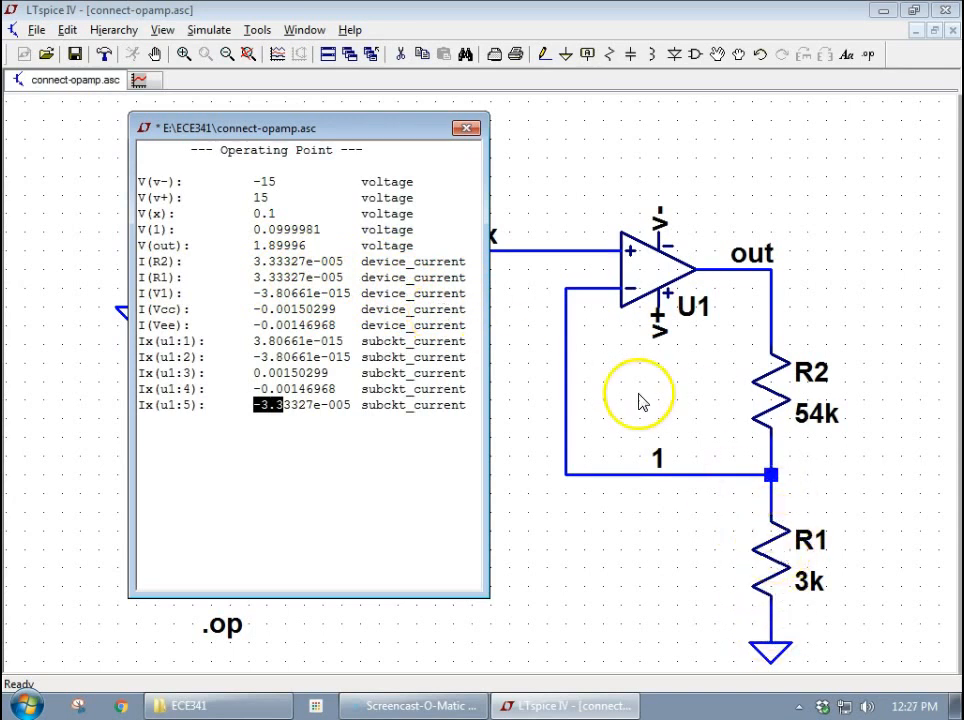
left_click(462, 129)
- Check R2's node order in the SPICE netlist and rerun the simulation to examine the resistor's current direction
left_click(70, 30)
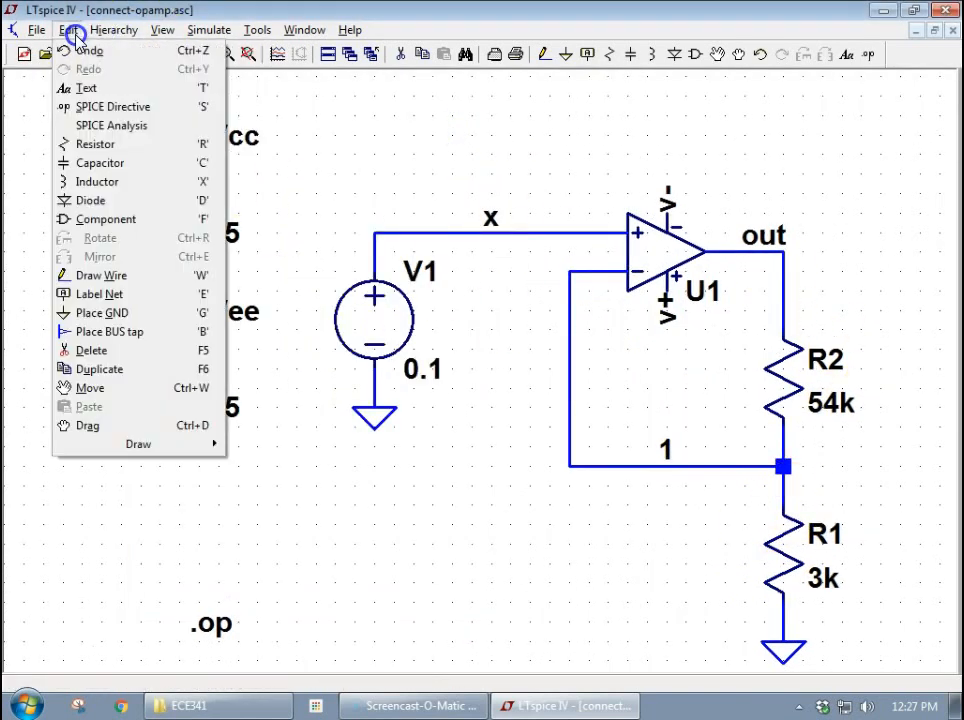
left_click(123, 30)
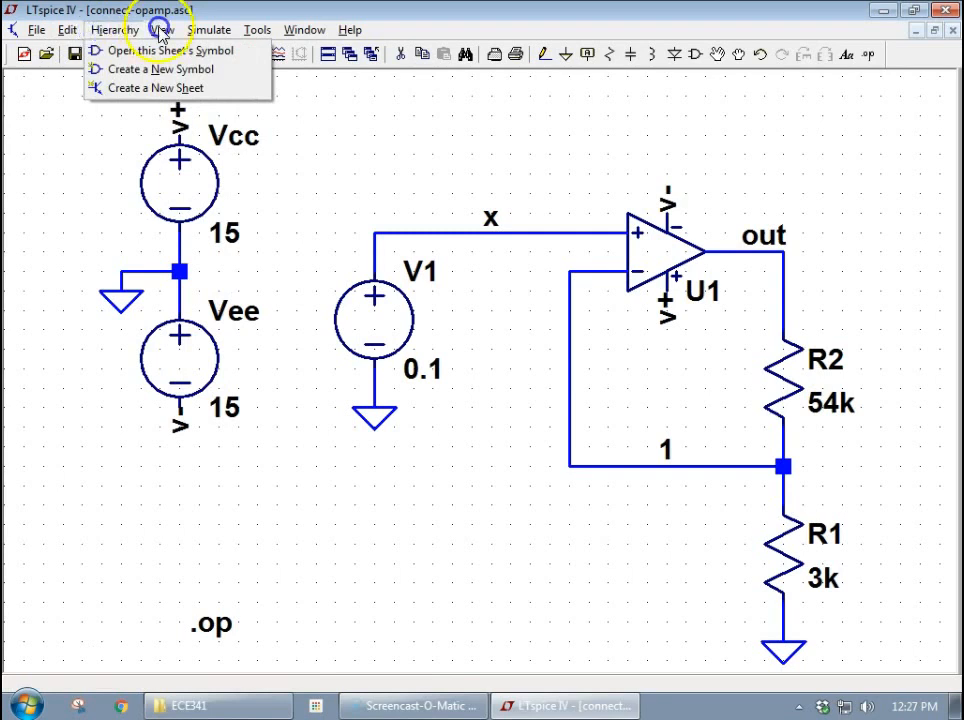
left_click(160, 30)
left_click(237, 233)
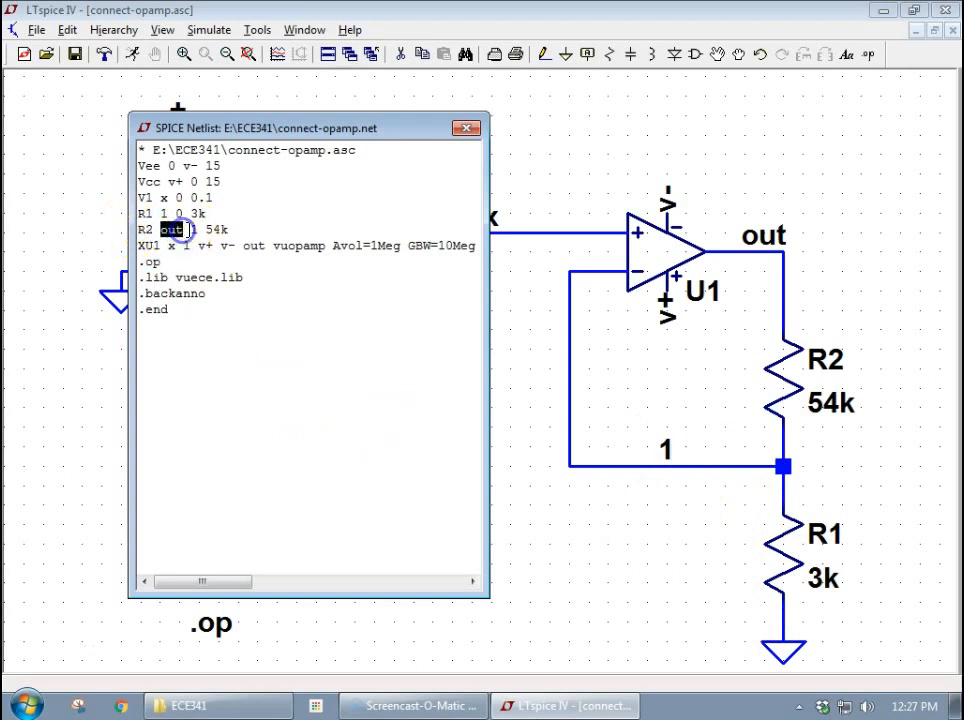
left_click(189, 230)
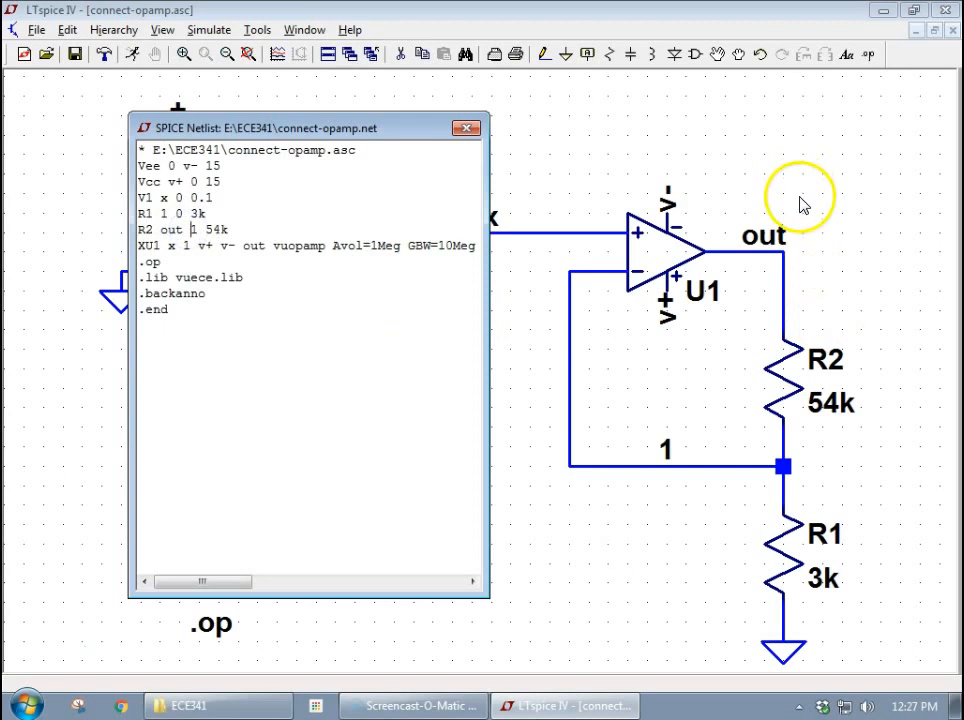
left_click(466, 128)
left_click(132, 54)
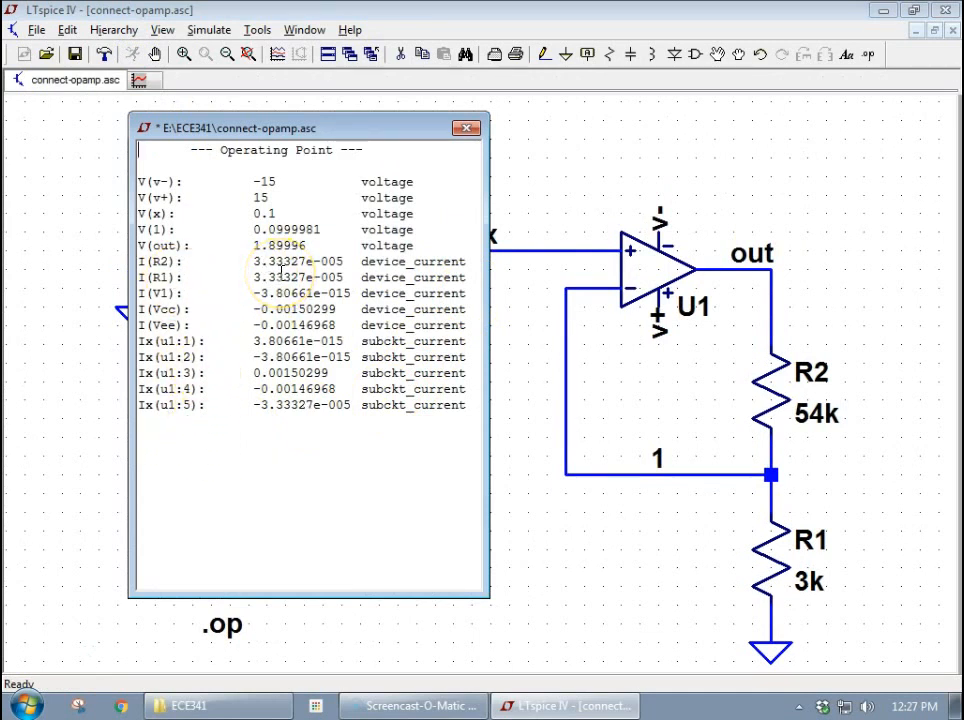
left_click(471, 139)
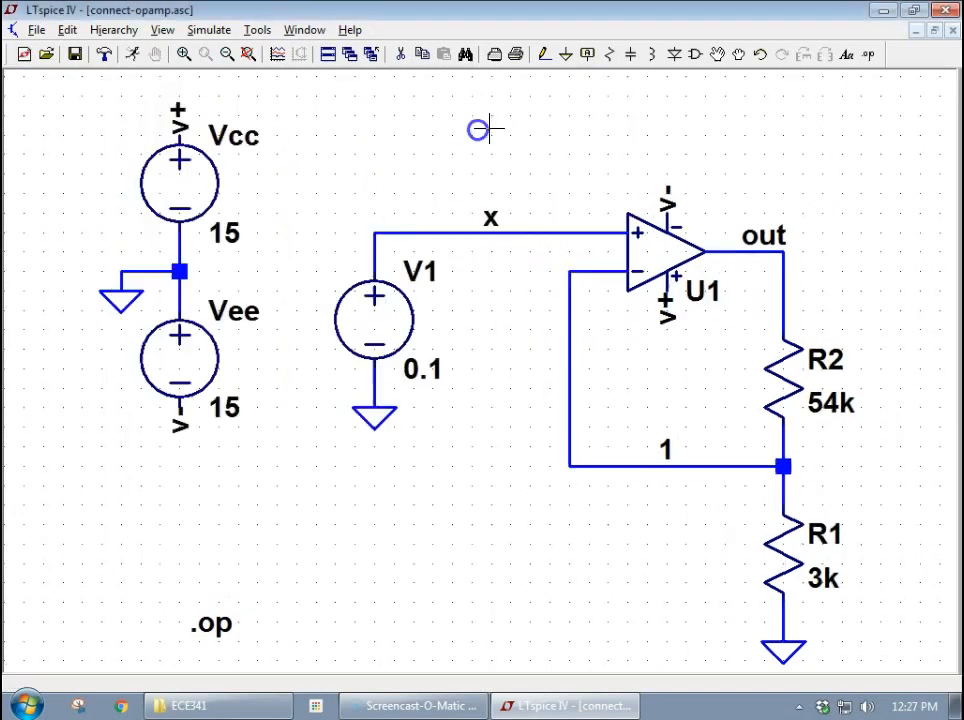
- Make op-amp U1's Value2, SpiceLine and SpiceLine2 attributes visible on the schematic
right_click(674, 258)
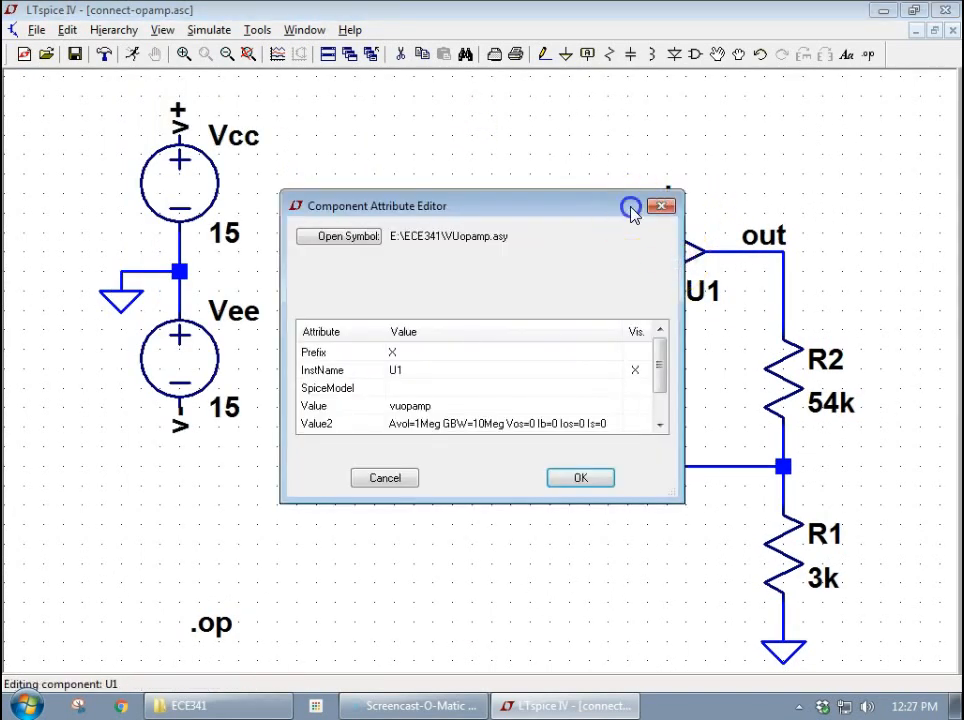
left_click_drag(631, 208, 510, 145)
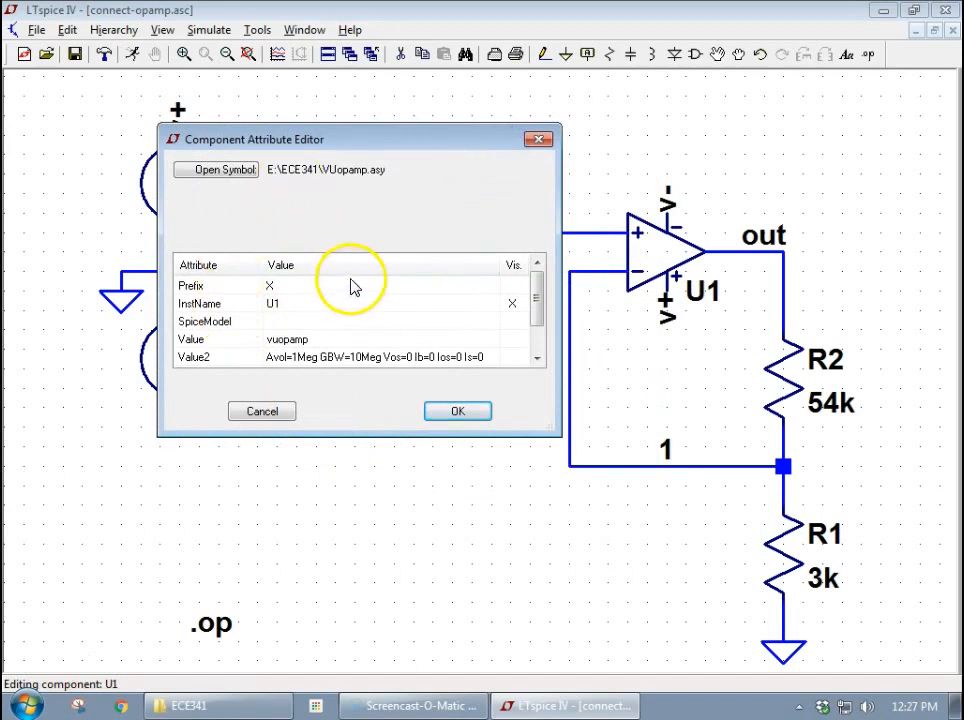
mouse_move(536, 303)
left_mouse_down()
mouse_move(538, 312)
mouse_move(544, 291)
left_mouse_up()
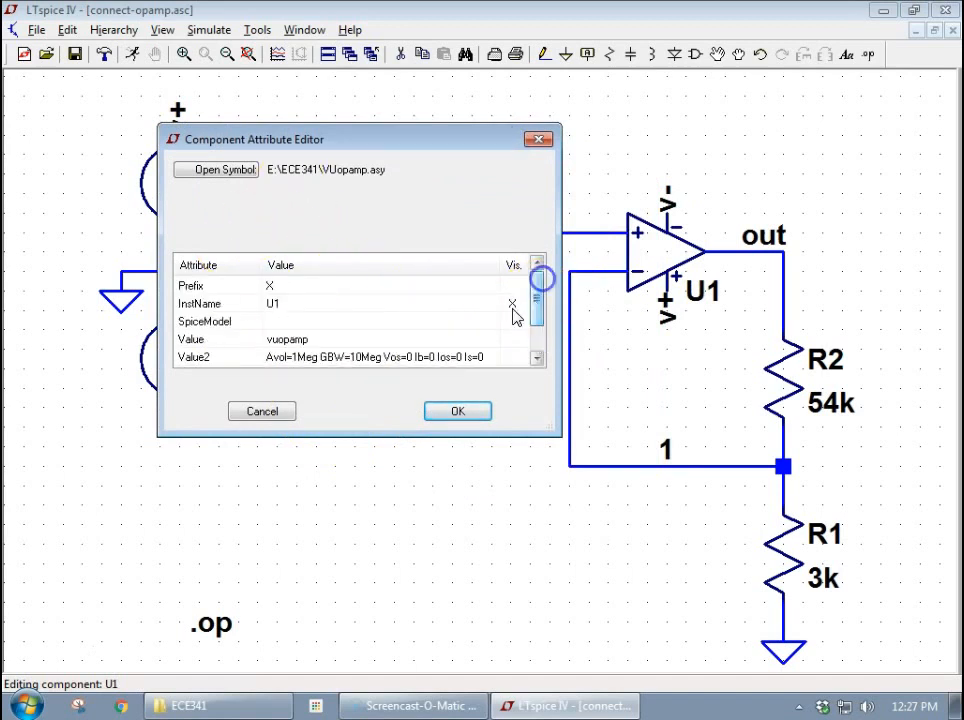
left_click(284, 307)
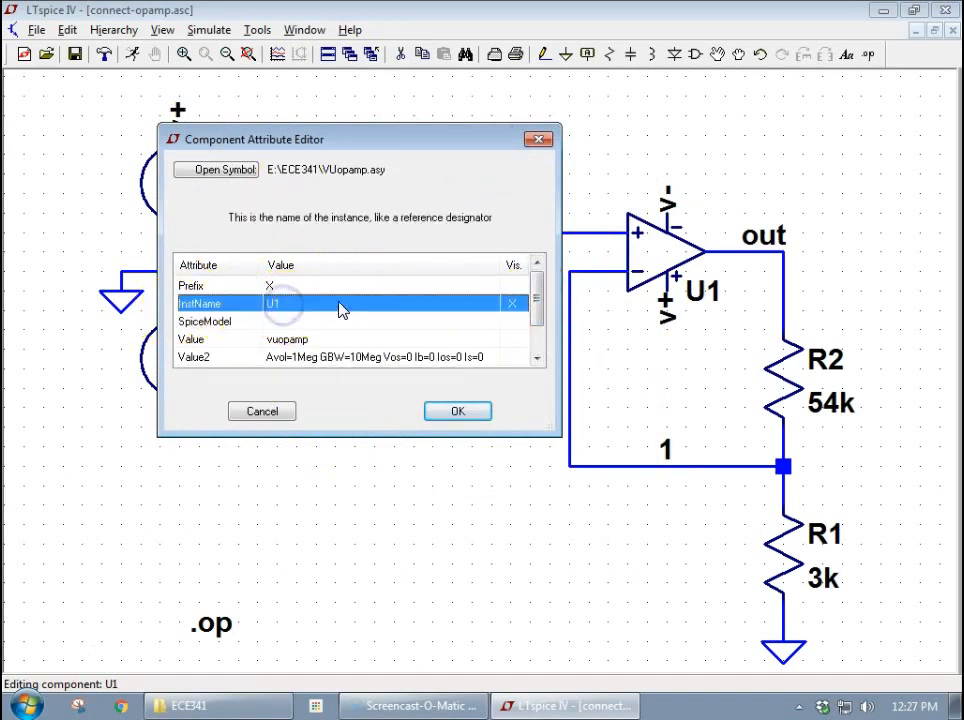
left_click(284, 288)
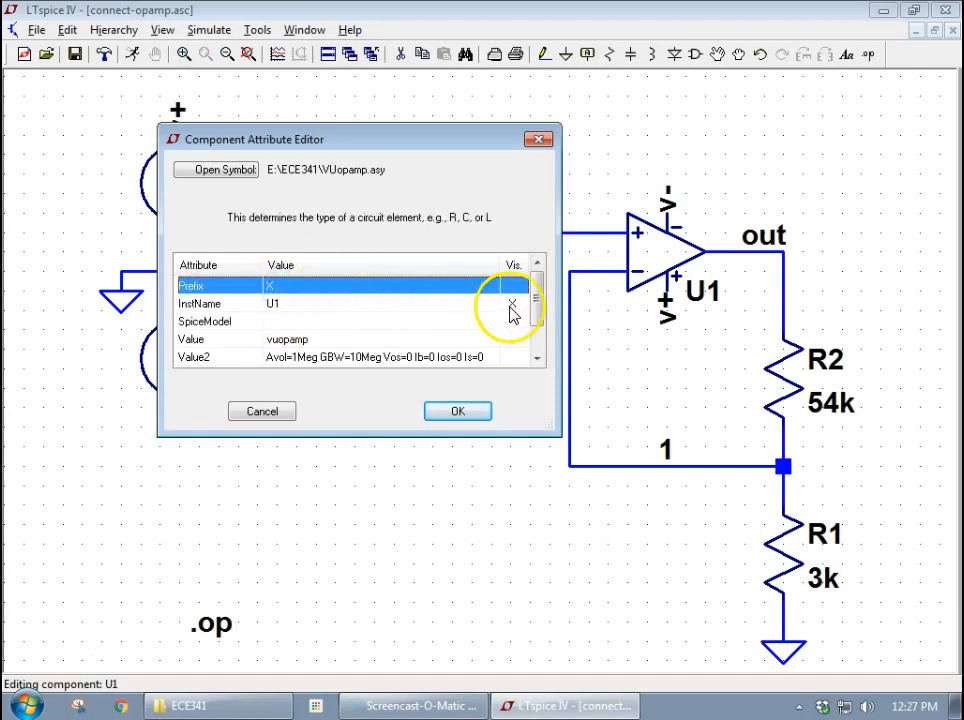
left_click(538, 343)
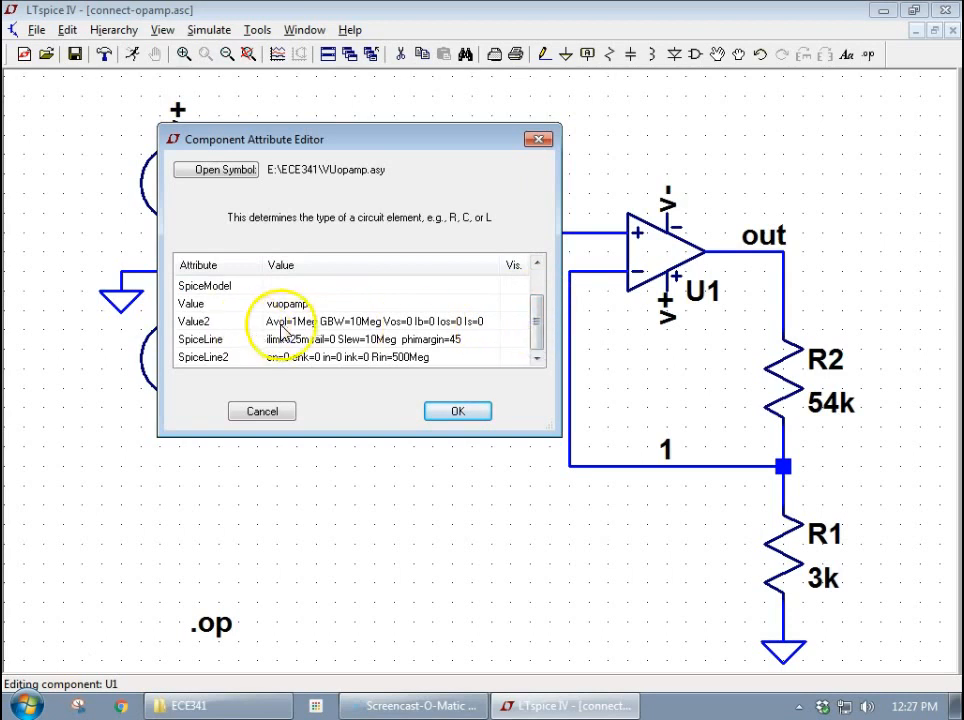
left_click(521, 322)
left_click(521, 340)
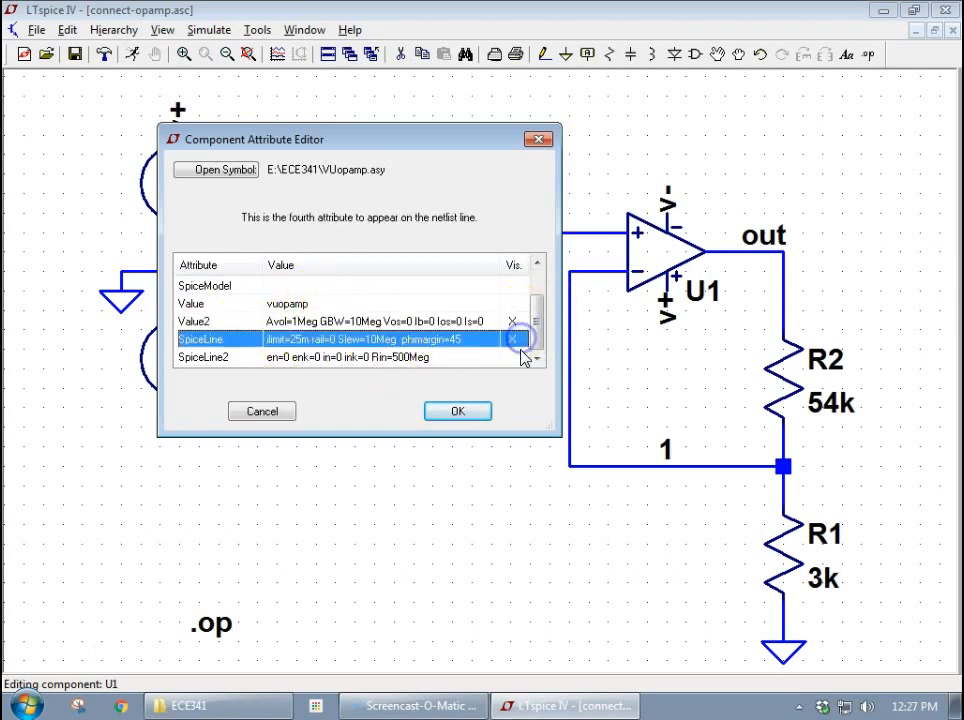
left_click(518, 357)
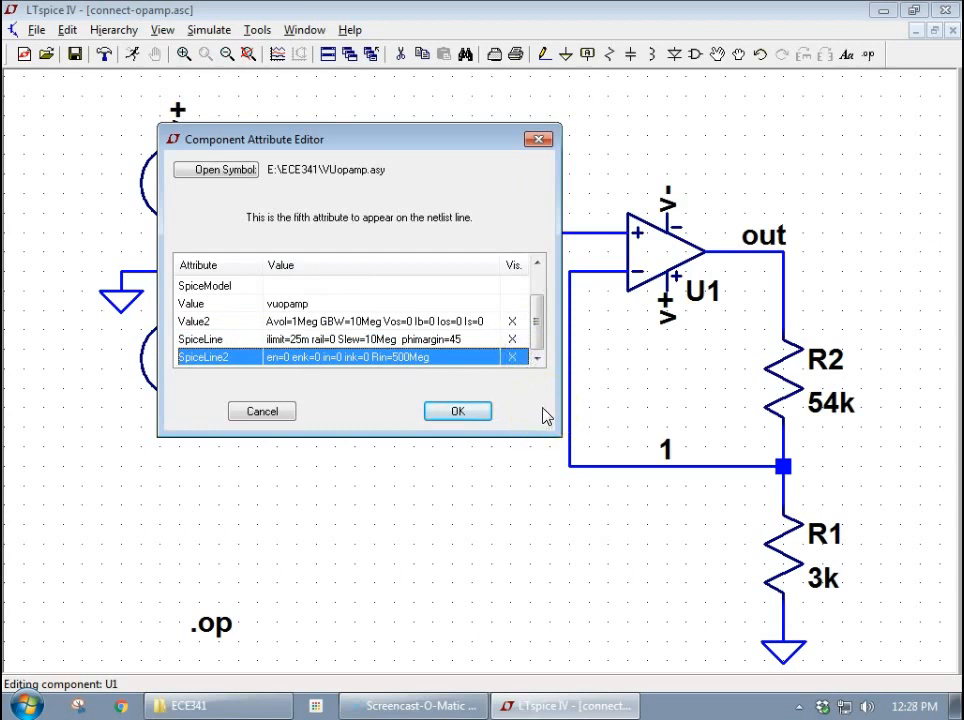
left_click(487, 418)
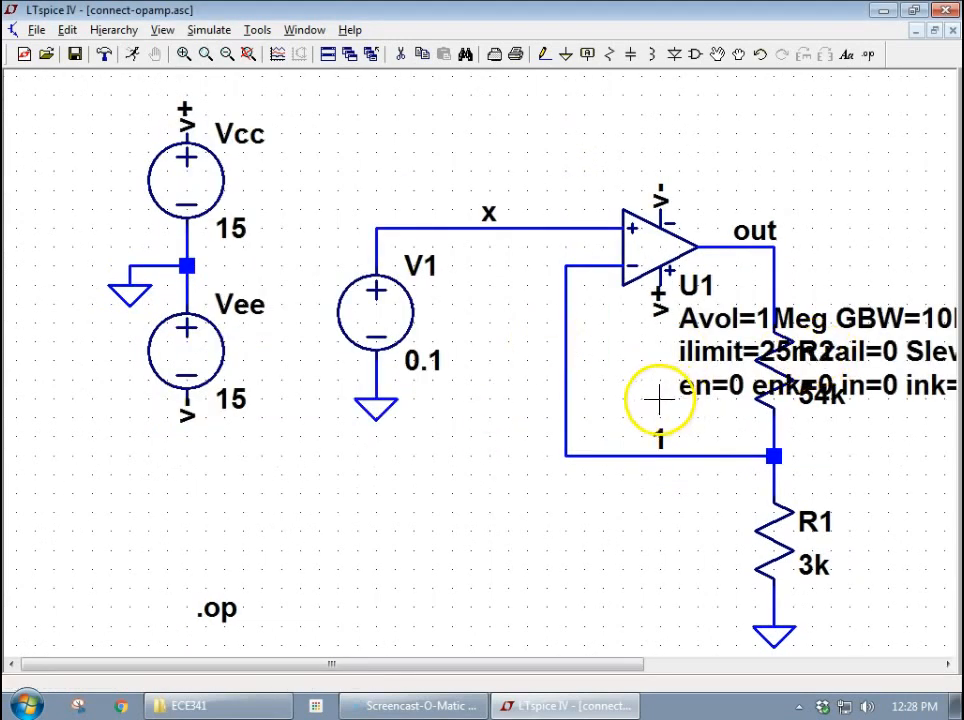
- Move U1's three parameter text lines clear of R2 to the empty area above the op-amp, and fit the schematic in view
left_click_drag(722, 321, 708, 112)
left_click_drag(725, 351, 718, 133)
mouse_move(760, 390)
left_mouse_down()
mouse_move(738, 168)
mouse_move(728, 163)
left_mouse_up()
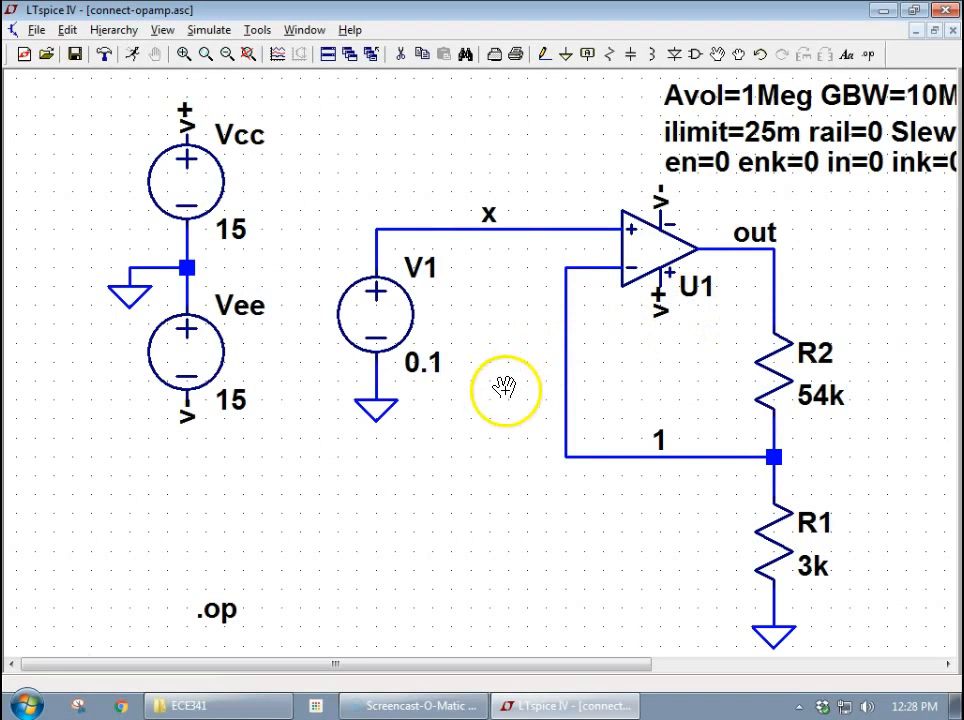
left_click(309, 37)
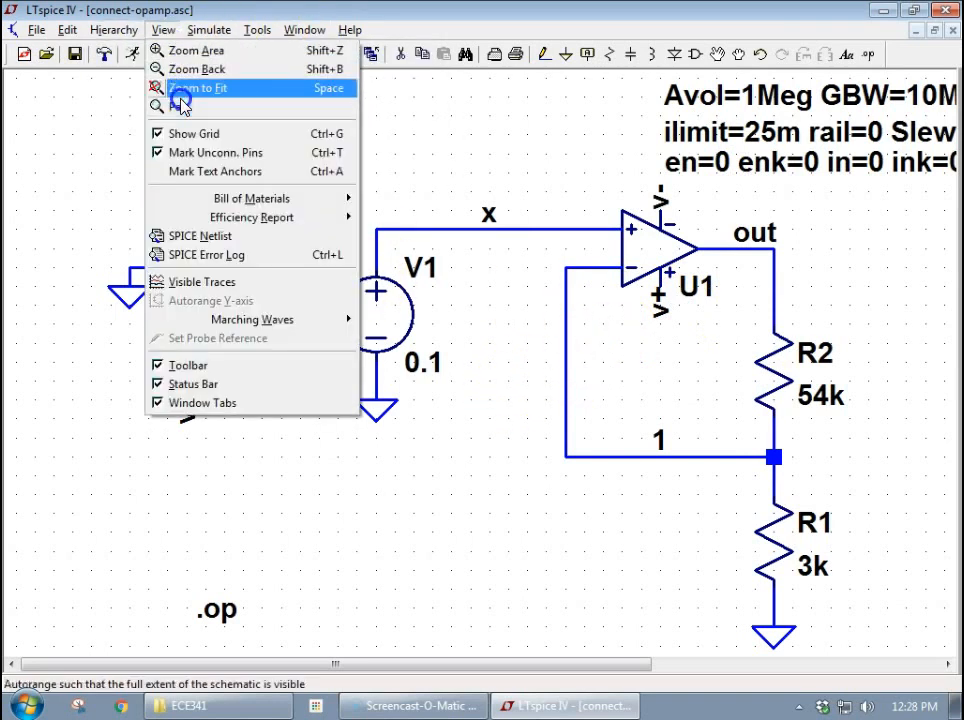
left_click(313, 90)
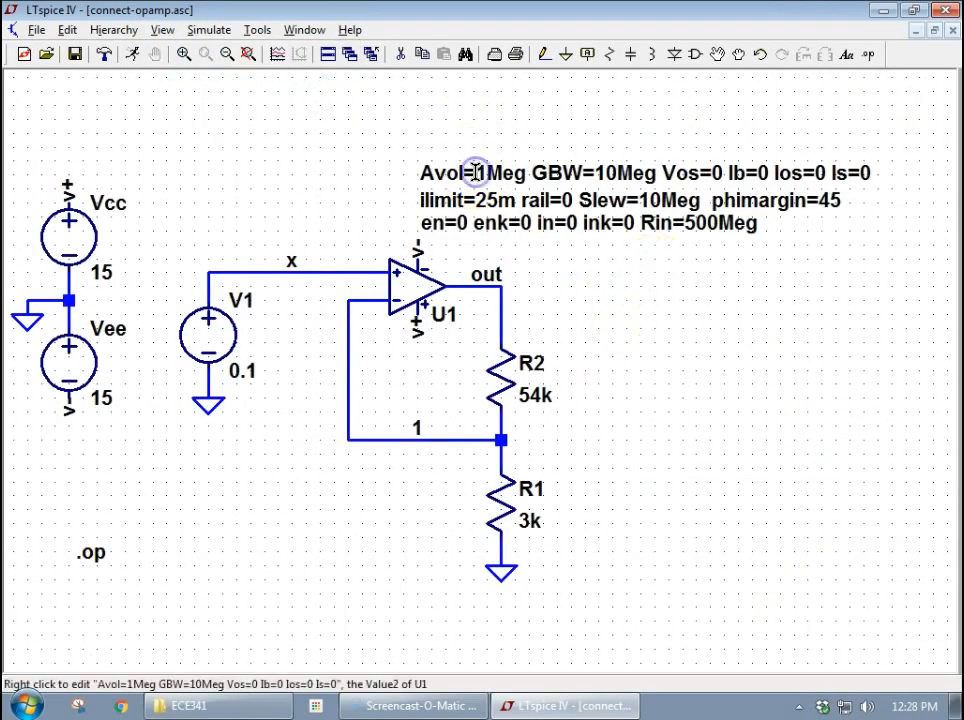
- Open U1's Value2 parameter line, the one starting with Avol, for editing to review its text and close it again
right_click(478, 177)
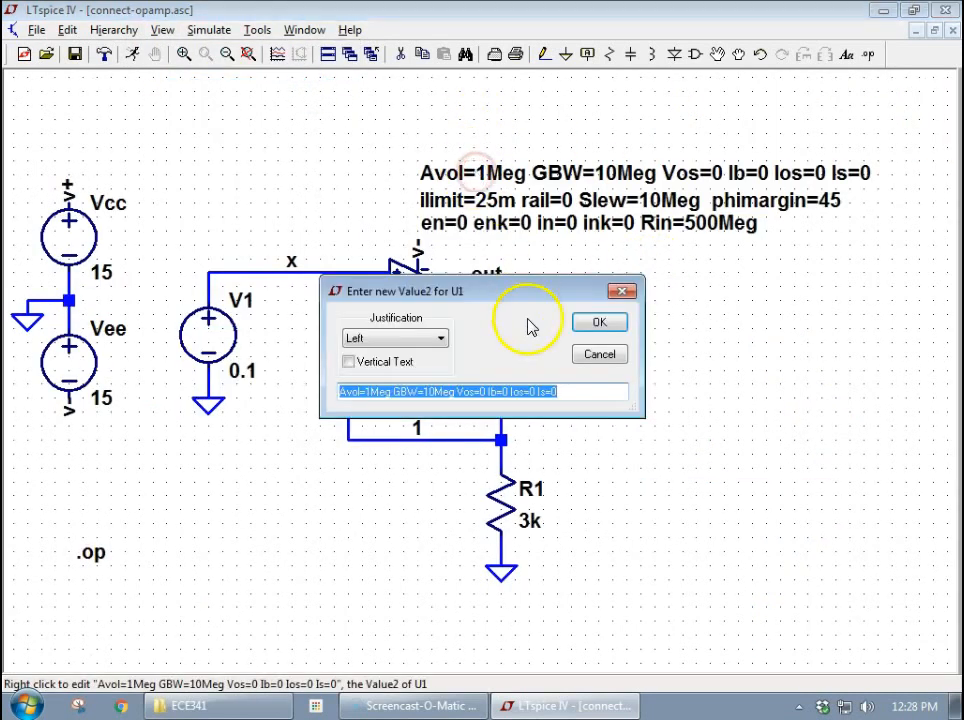
left_click(368, 392)
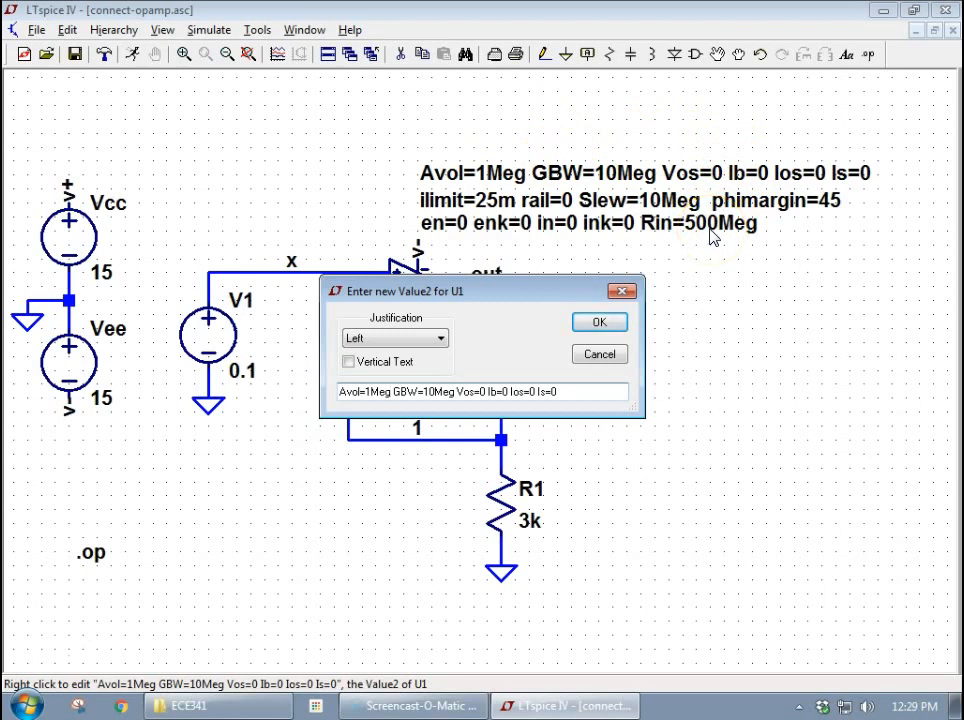
left_click(620, 322)
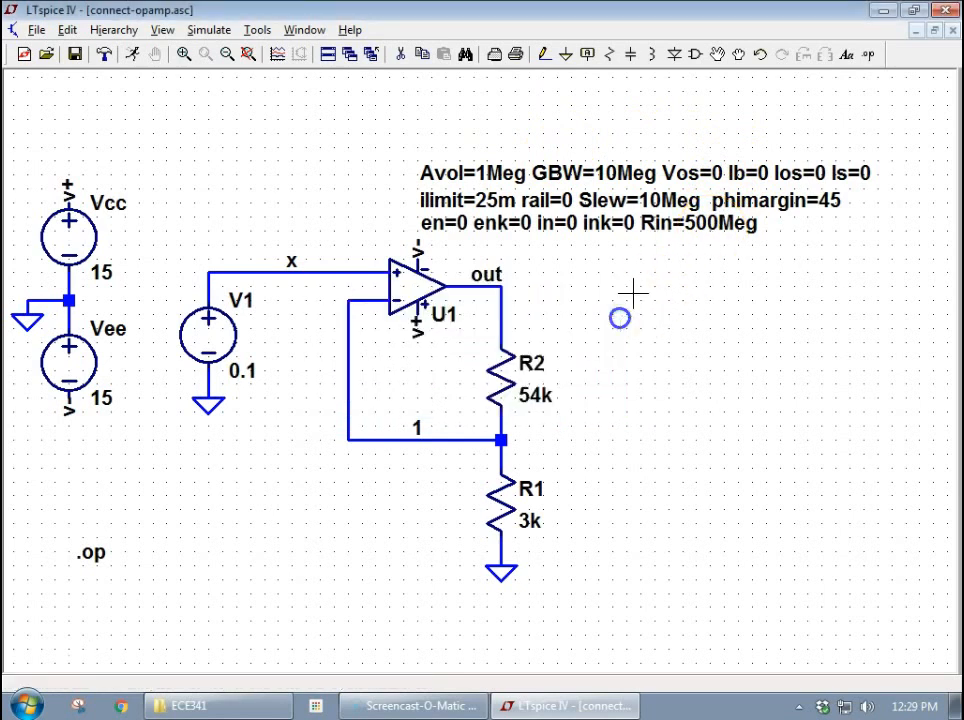
- Set op-amp U1's input resistance to Rin=1Meg in its SpiceLine2 attribute
right_click(678, 224)
left_click(481, 389)
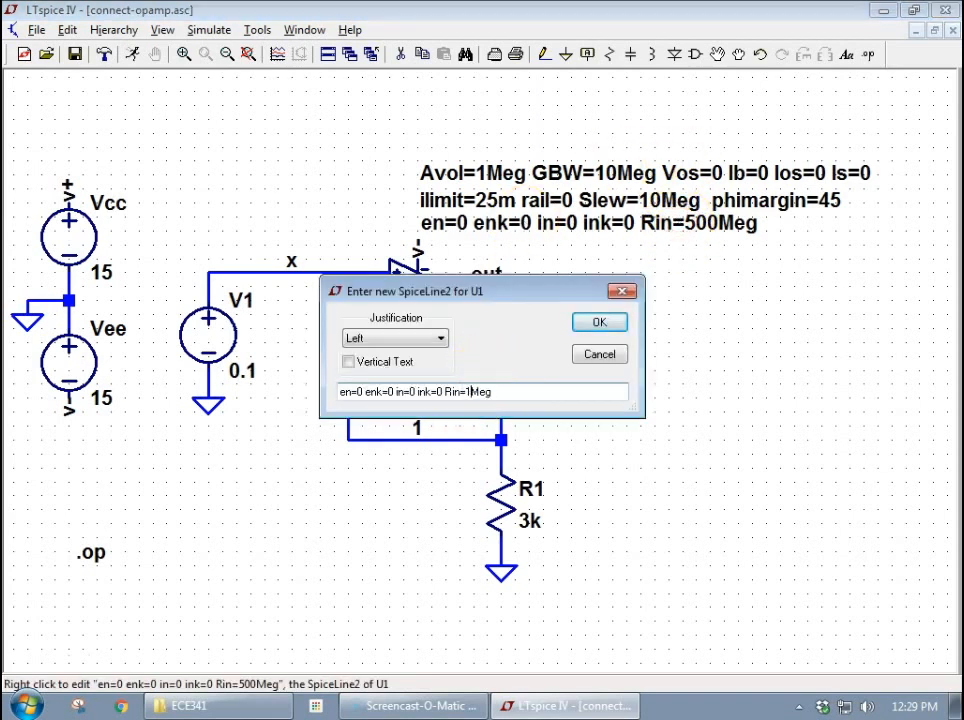
left_click_drag(491, 392, 443, 395)
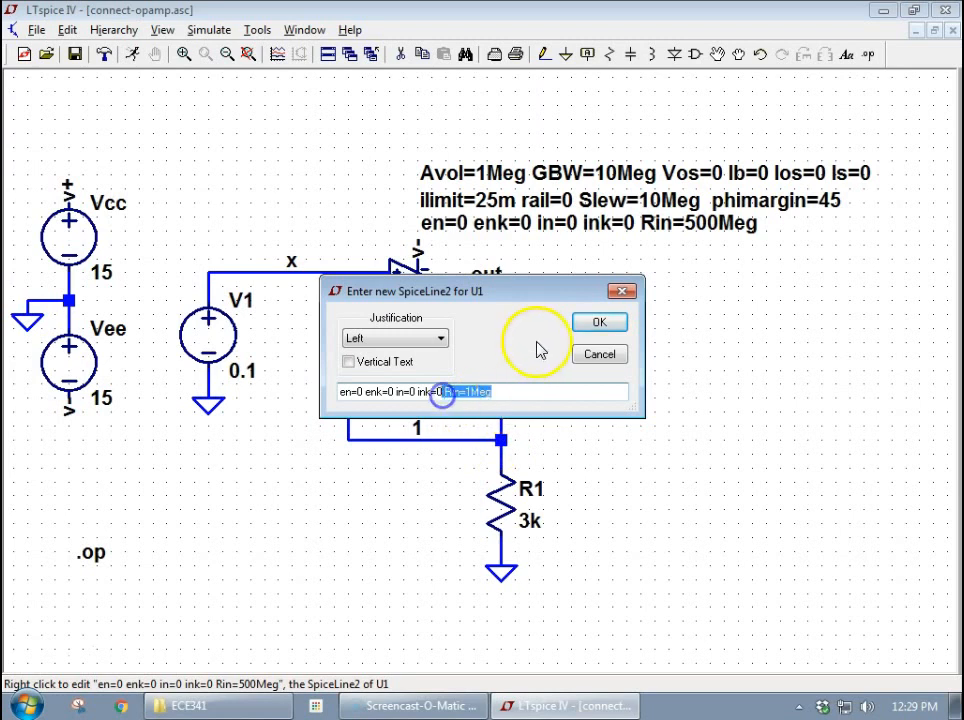
left_click(585, 322)
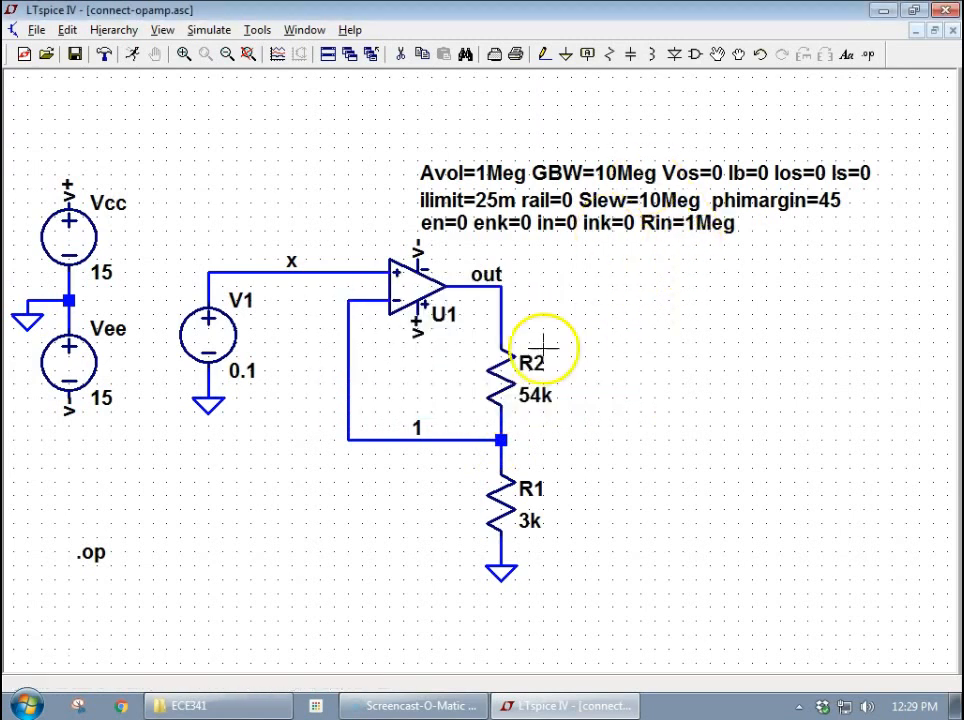
- Rerun the operating point simulation, examine U1's input pin current Ix(u1:1) with the results beside the circuit, and close them
left_click(133, 54)
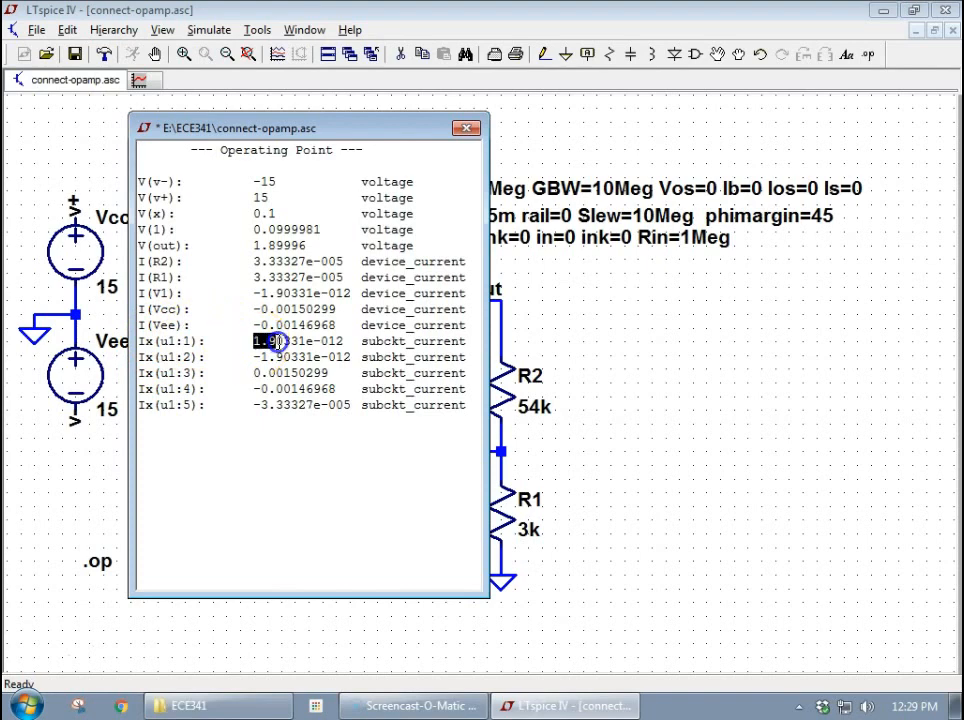
left_click_drag(344, 129, 812, 120)
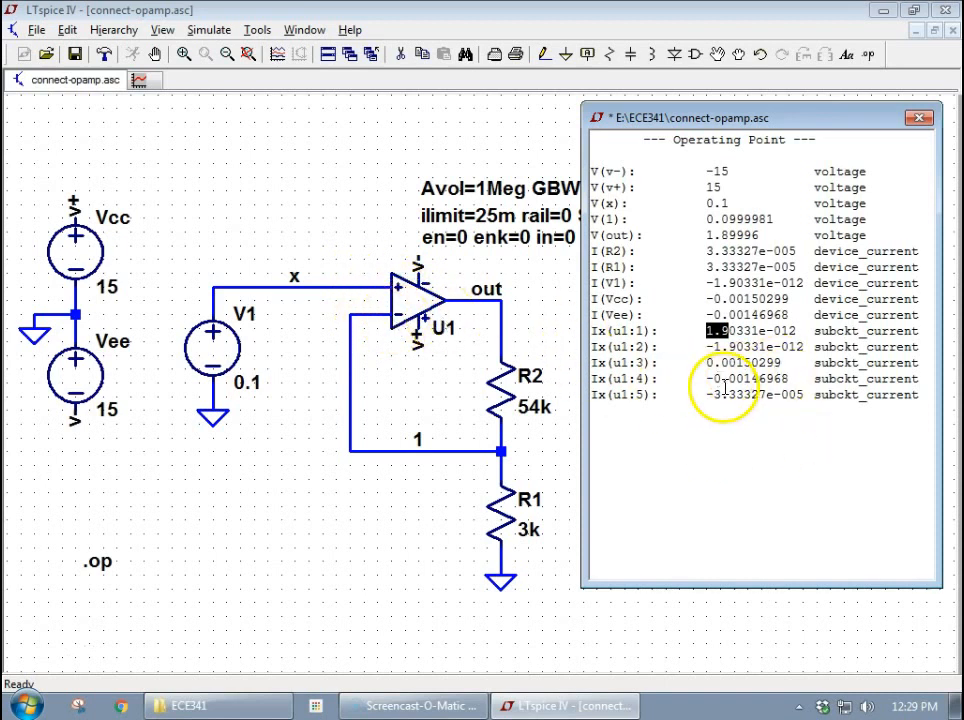
left_click(697, 331)
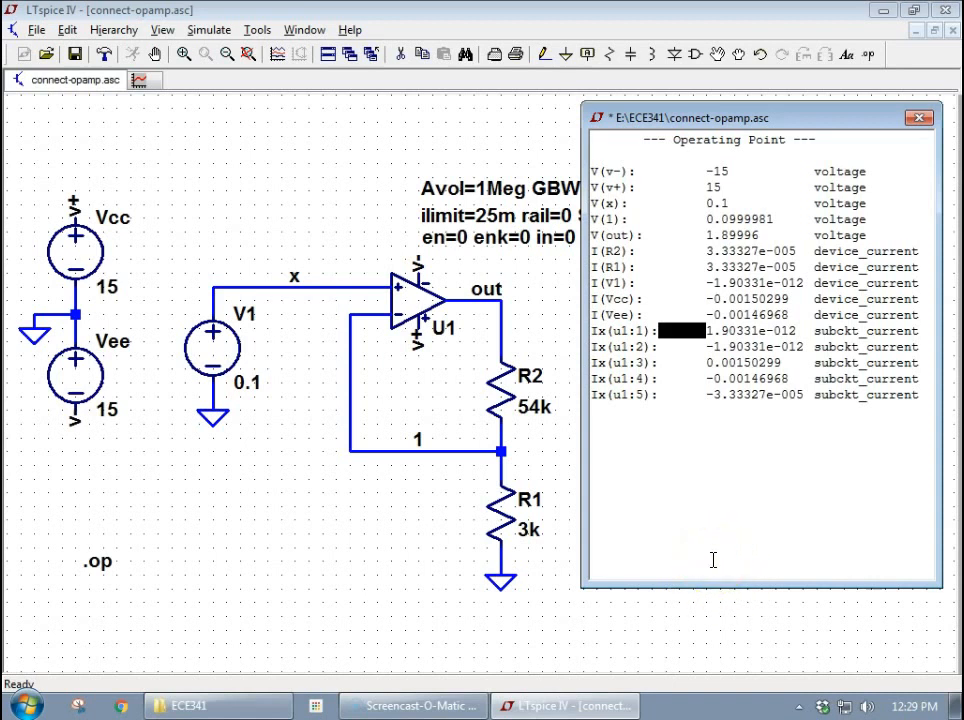
left_click(747, 329)
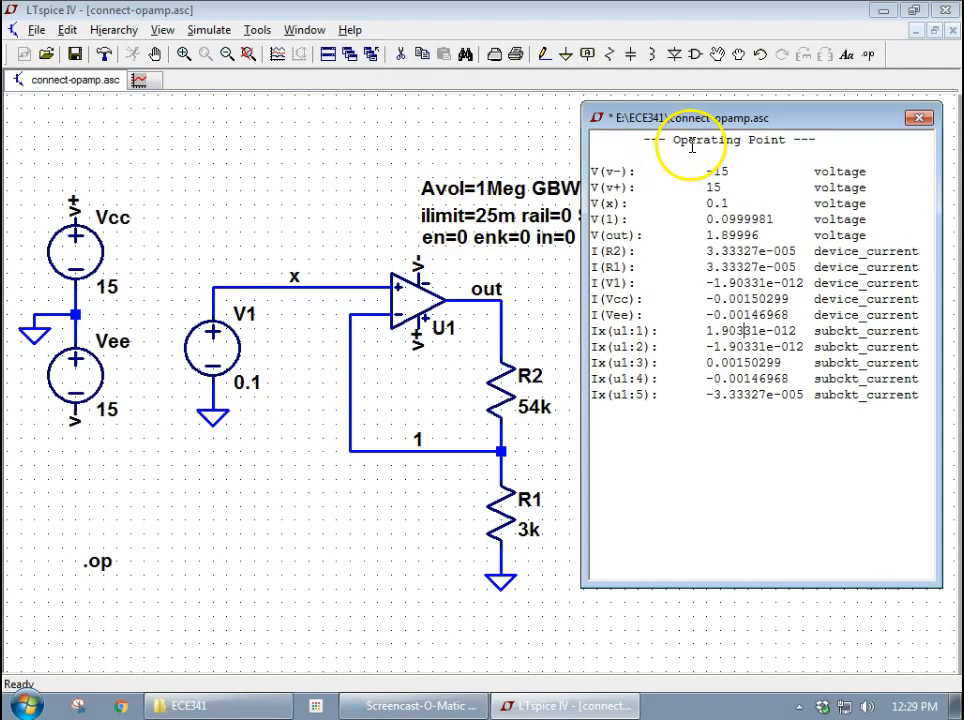
left_click(918, 119)
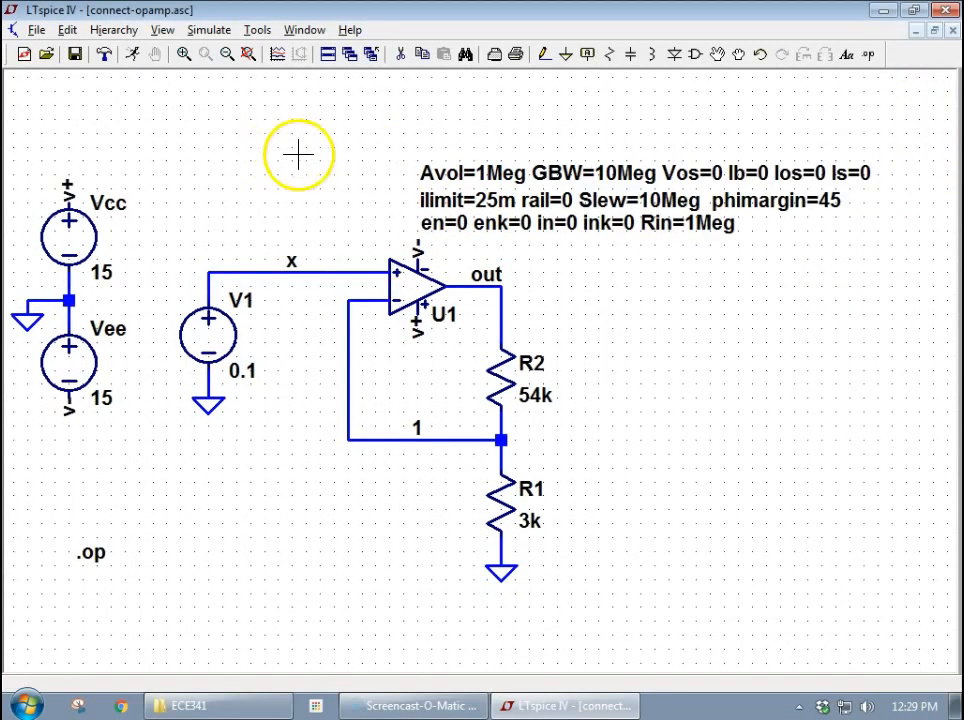